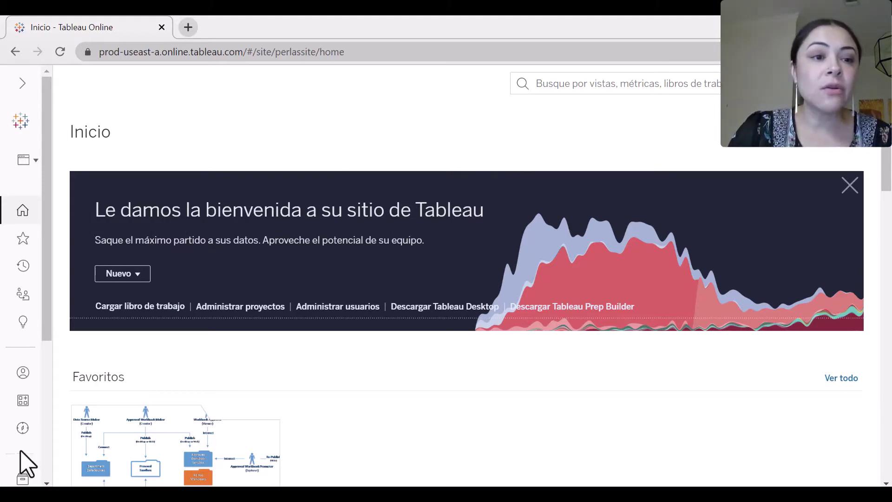
Open the site's Explore page and browse its top-level projects
scroll(24, 453, "down", 2)
scroll(23, 446, "down", 2)
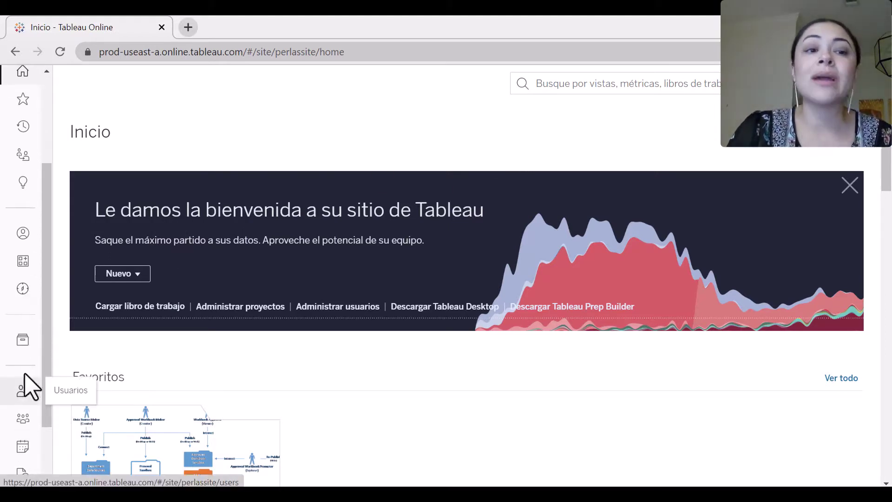
left_click(22, 289)
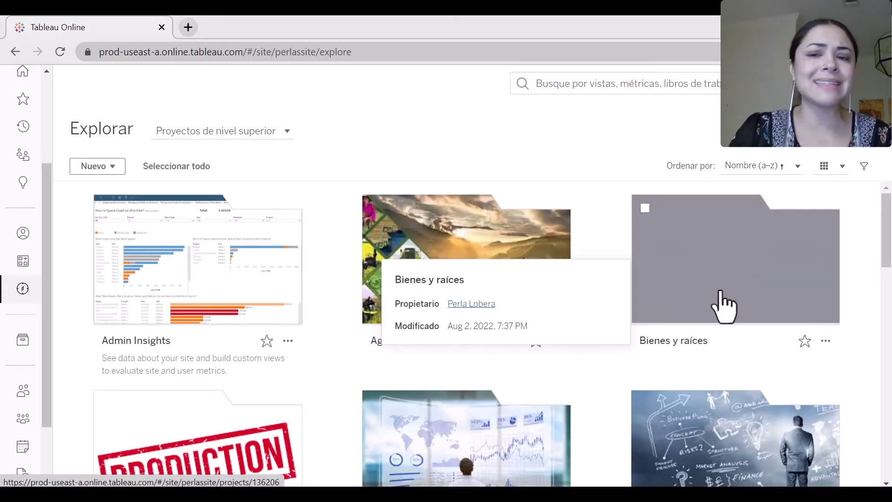
mouse_move(717, 428)
scroll(368, 454, "down", 8)
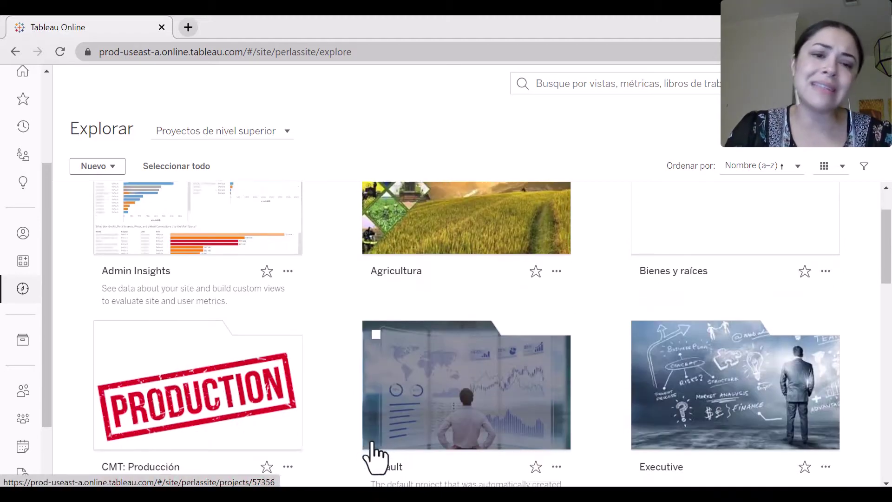
scroll(328, 415, "down", 3)
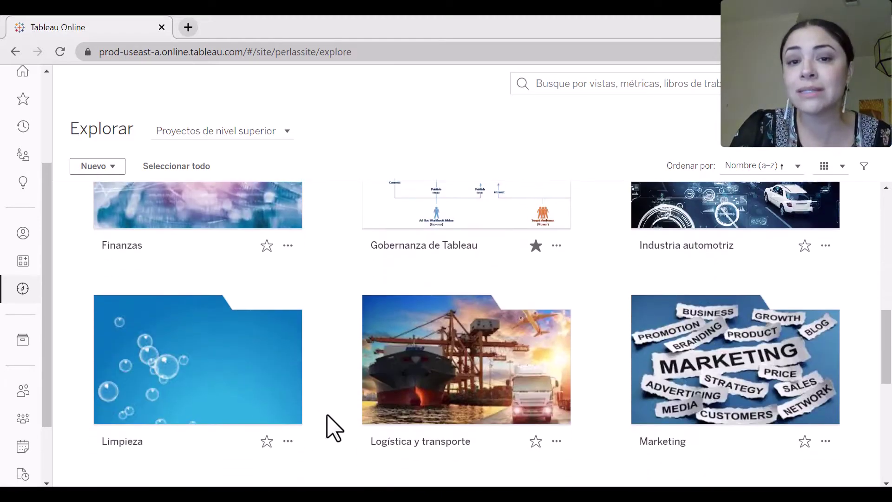
scroll(327, 415, "up", 8)
scroll(335, 427, "up", 3)
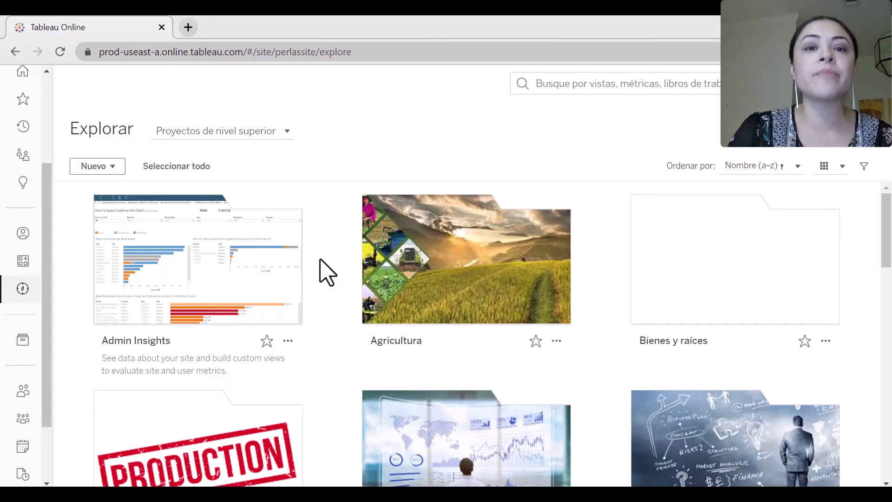
Open the Executive project and examine the metrics, workbooks and data sources it holds
scroll(620, 416, "down", 5)
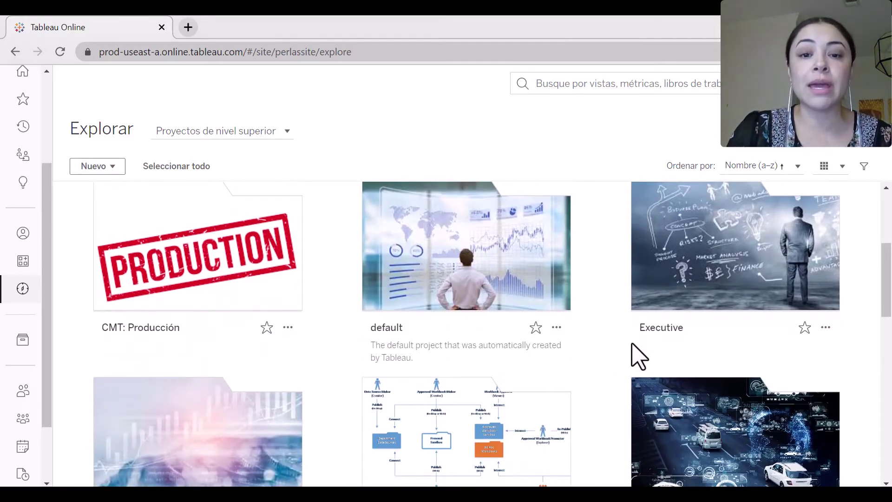
left_click(672, 300)
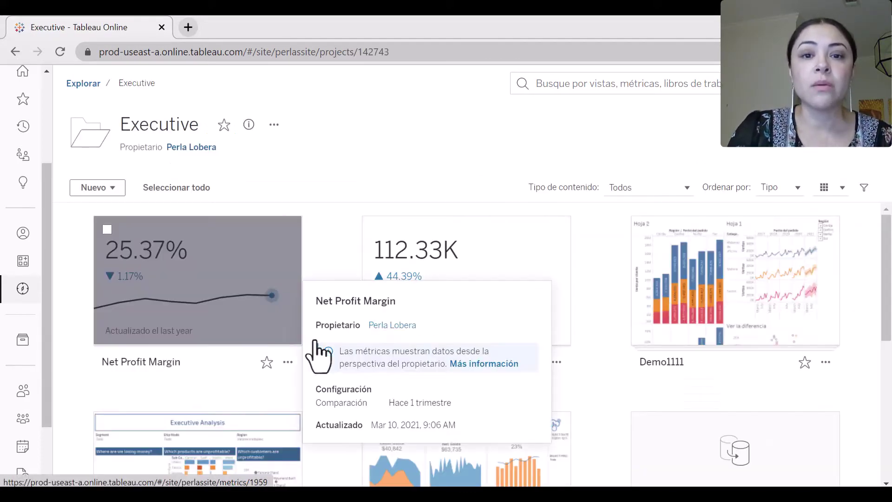
mouse_move(753, 265)
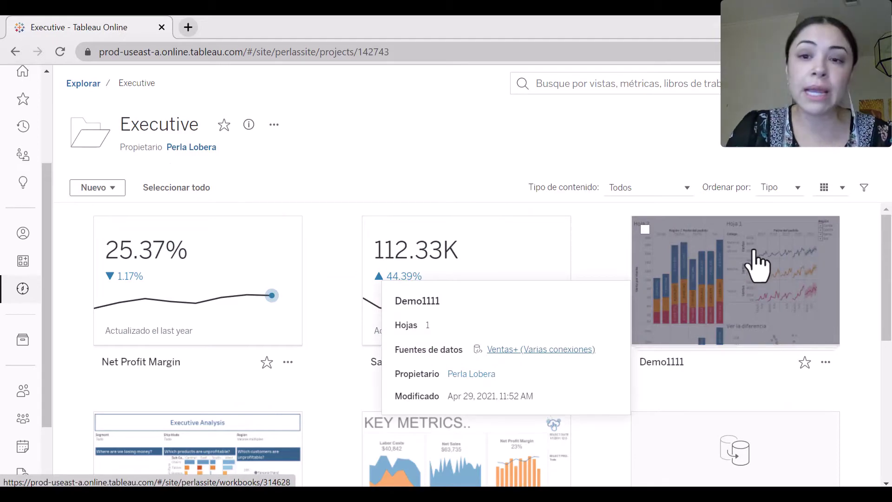
scroll(729, 321, "down", 5)
mouse_move(672, 285)
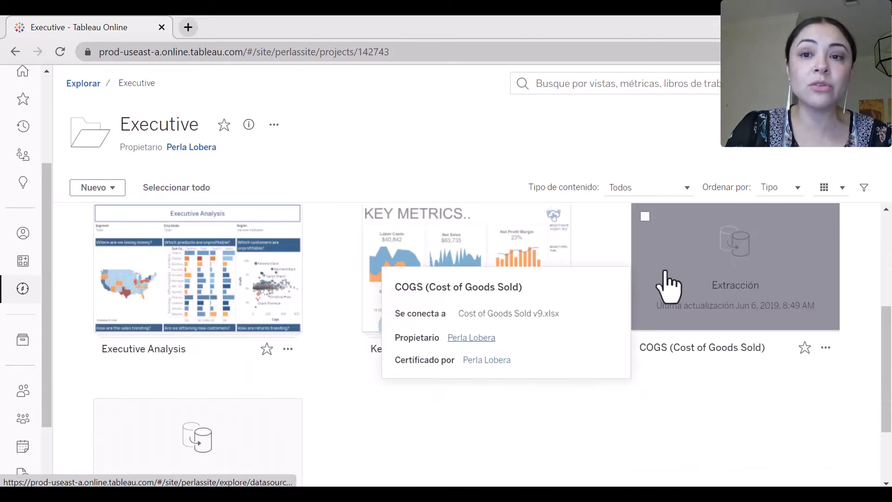
scroll(349, 402, "down", 2)
mouse_move(193, 415)
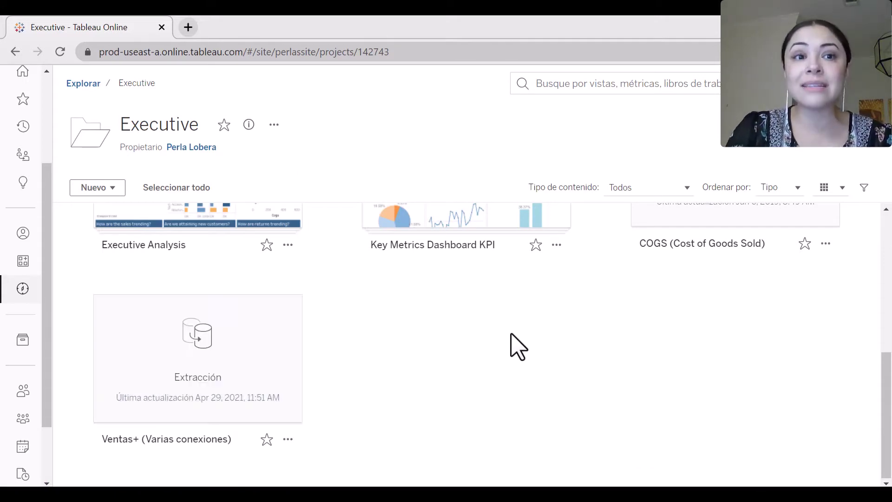
Create a new project named "test" inside the Executive project
left_click(97, 188)
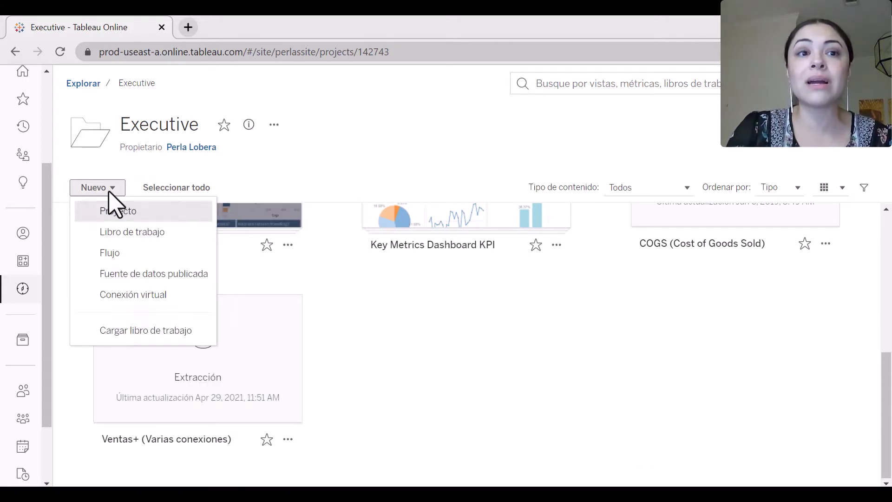
left_click(115, 213)
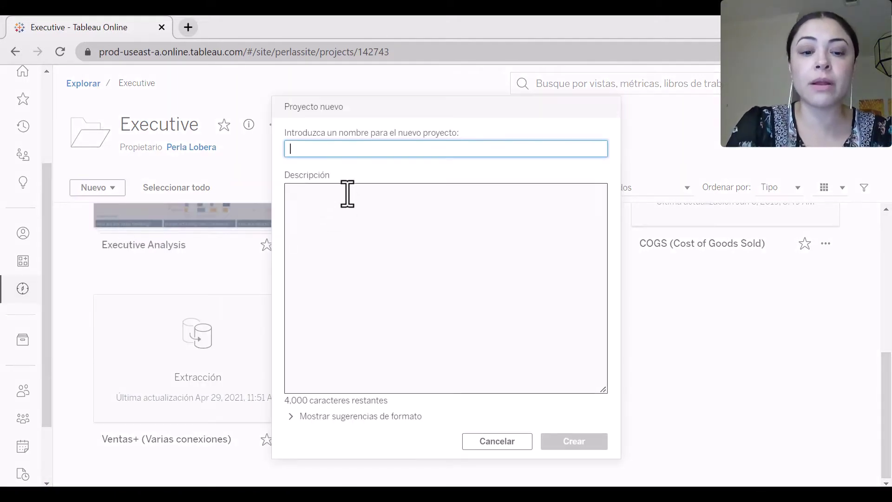
type("test")
left_click(567, 441)
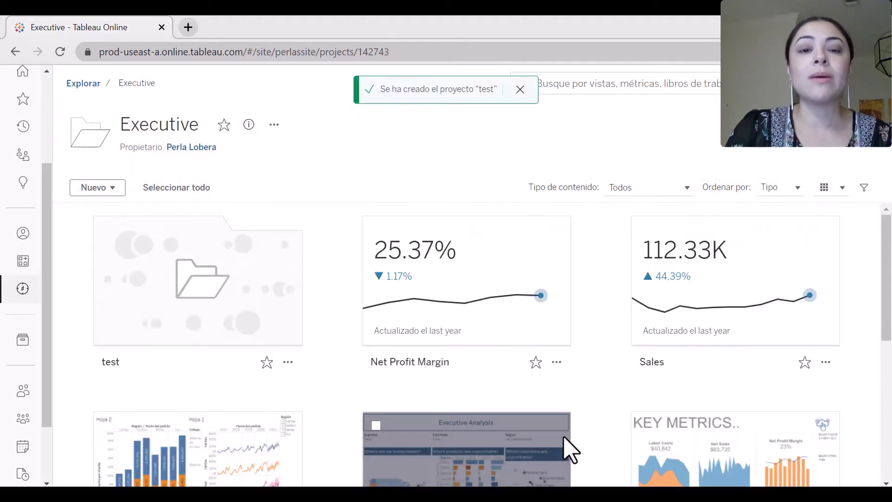
mouse_move(190, 287)
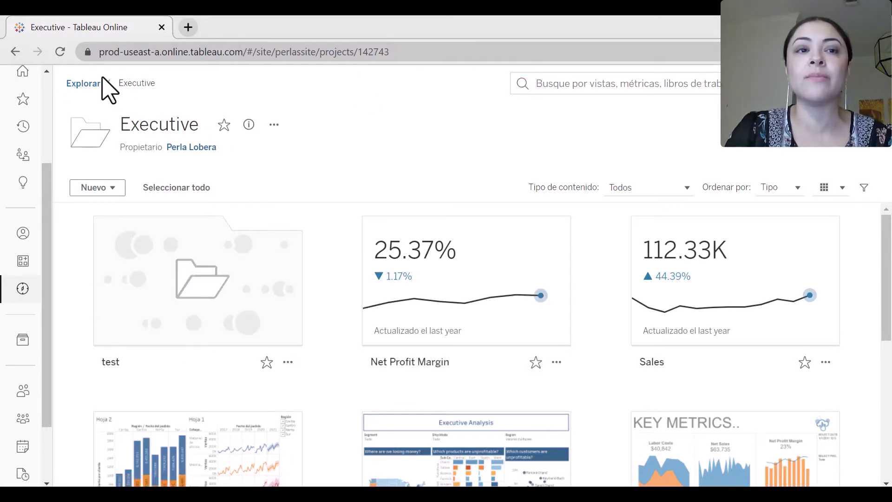
Leave the Executive project and review the site's users, their site roles and the options for adding users
left_click(83, 84)
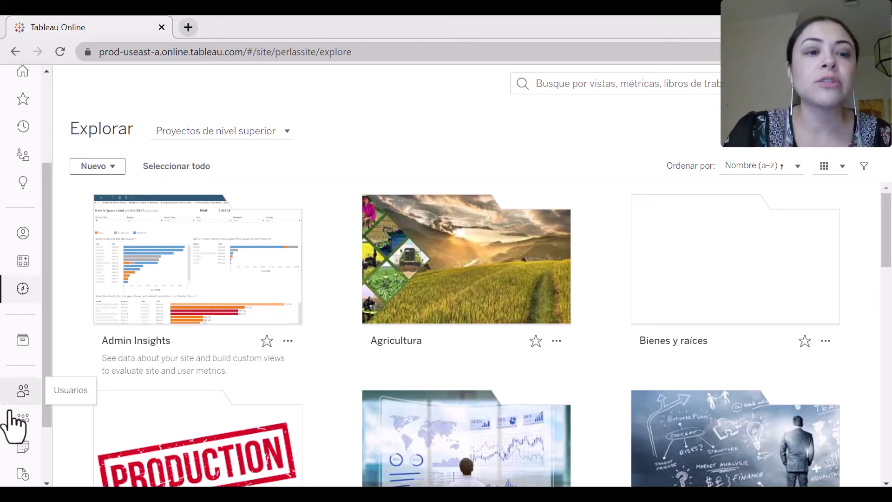
left_click(21, 398)
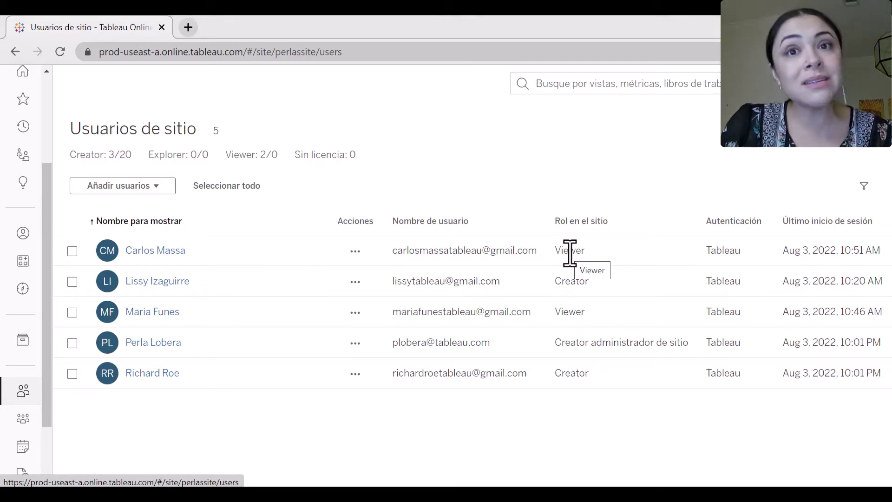
left_click_drag(557, 252, 591, 251)
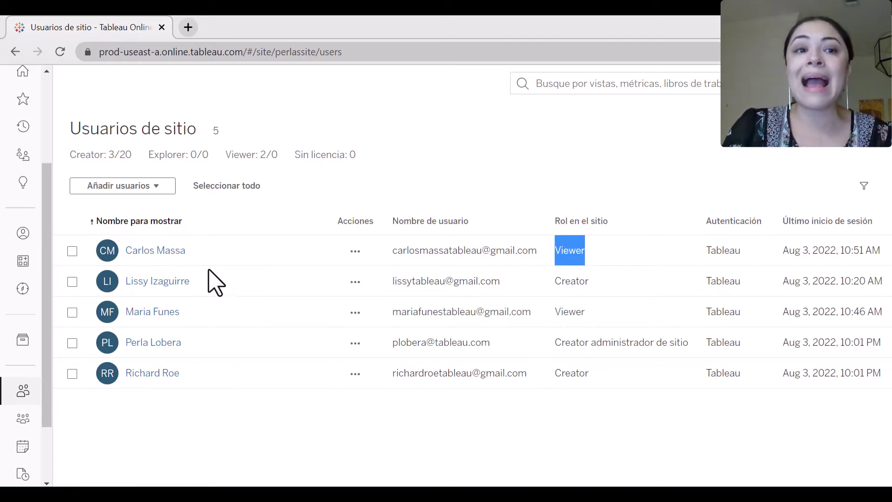
left_click(139, 185)
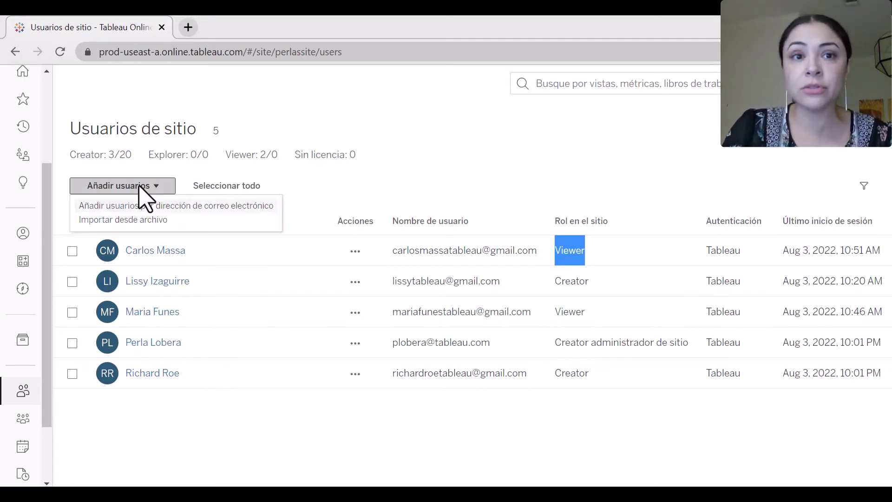
left_click(180, 430)
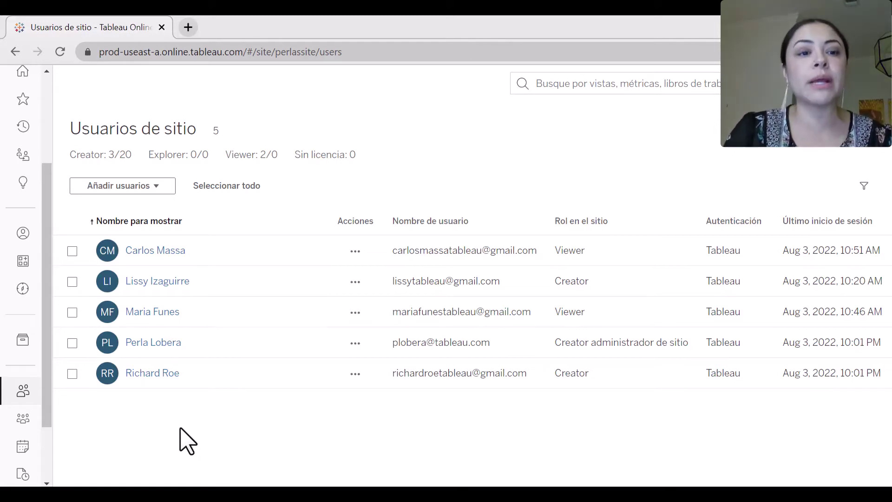
Review the site's groups and the option for adding a group
left_click(20, 421)
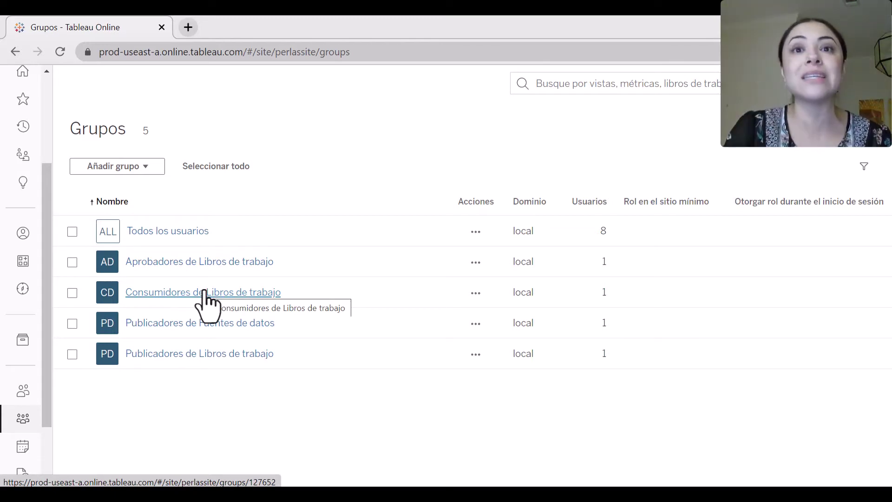
left_click(115, 169)
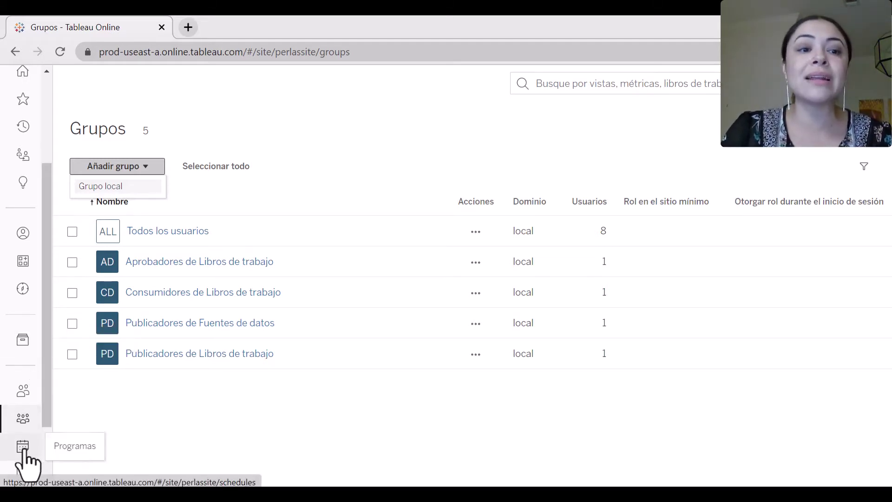
scroll(35, 334, "down", 3)
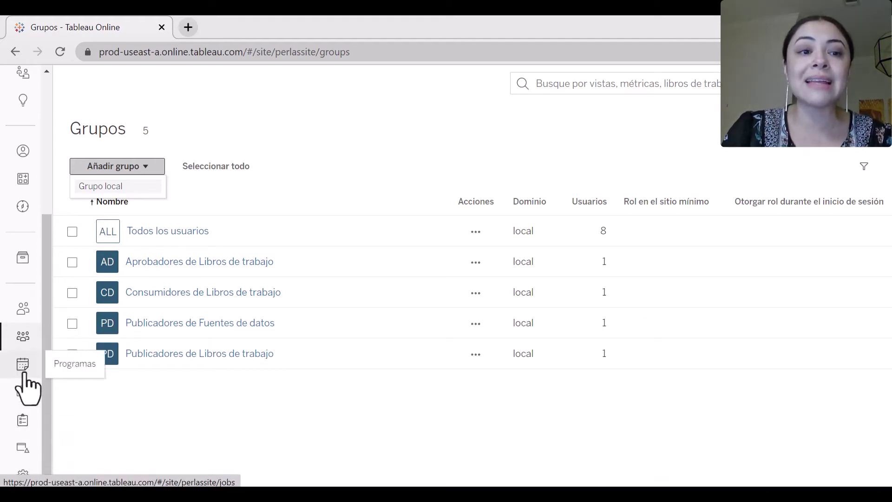
Return to the top-level projects and open the permissions of the Gobernanza de Tableau project
left_click(22, 210)
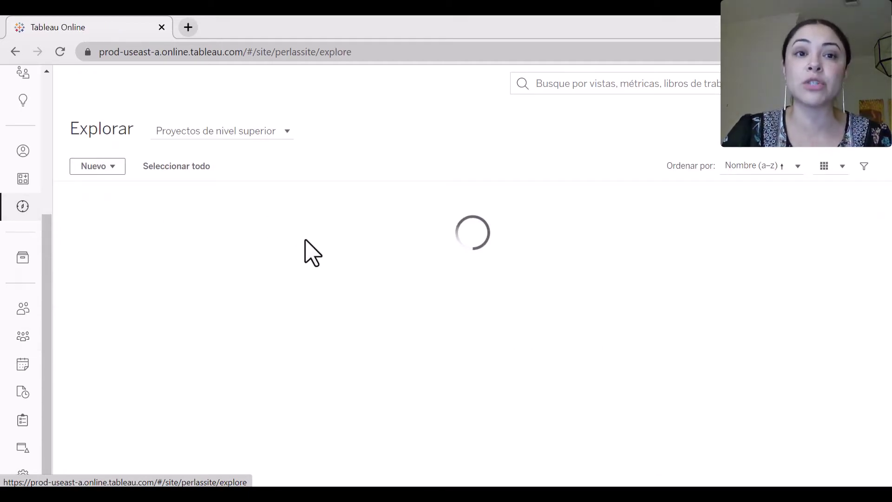
mouse_move(294, 238)
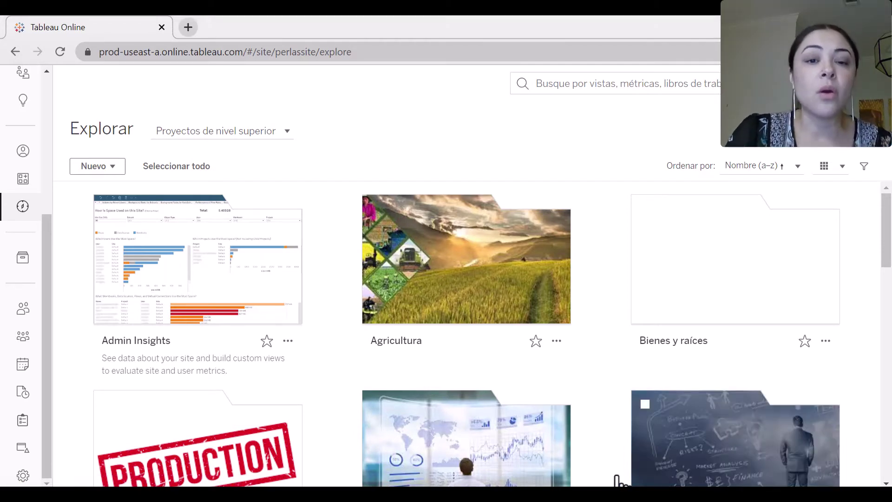
scroll(551, 358, "down", 2)
scroll(552, 372, "down", 5)
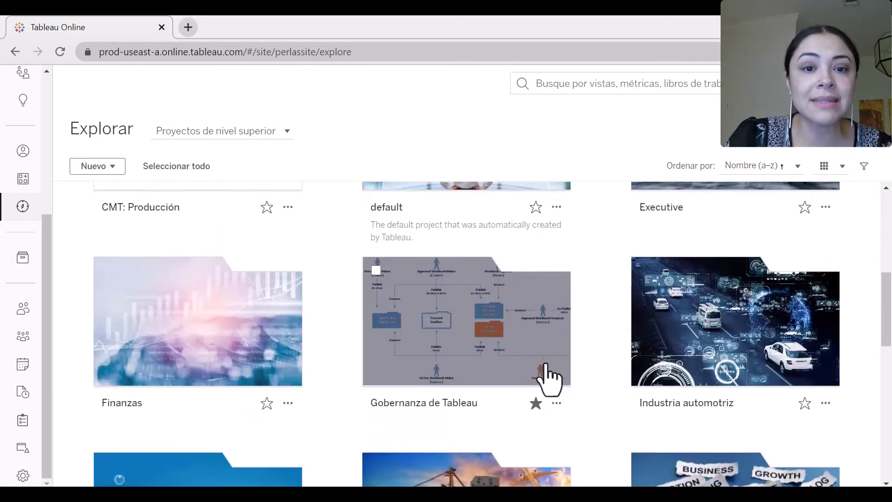
left_click(556, 383)
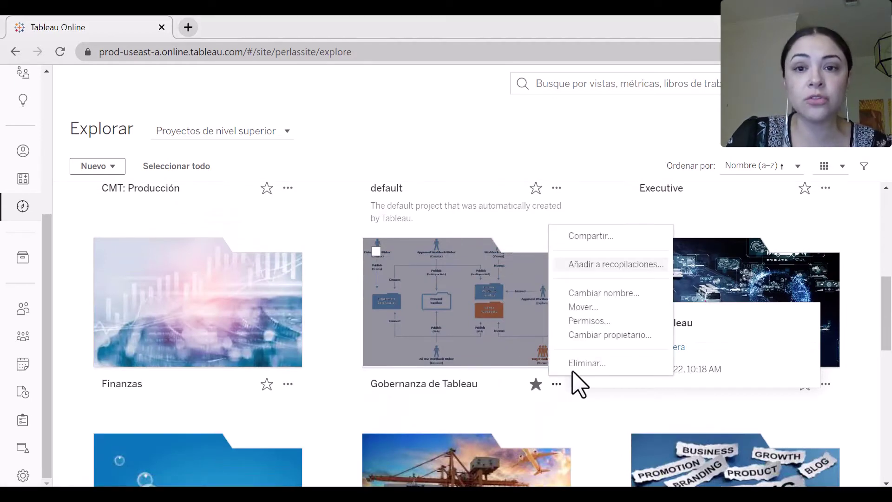
left_click(601, 321)
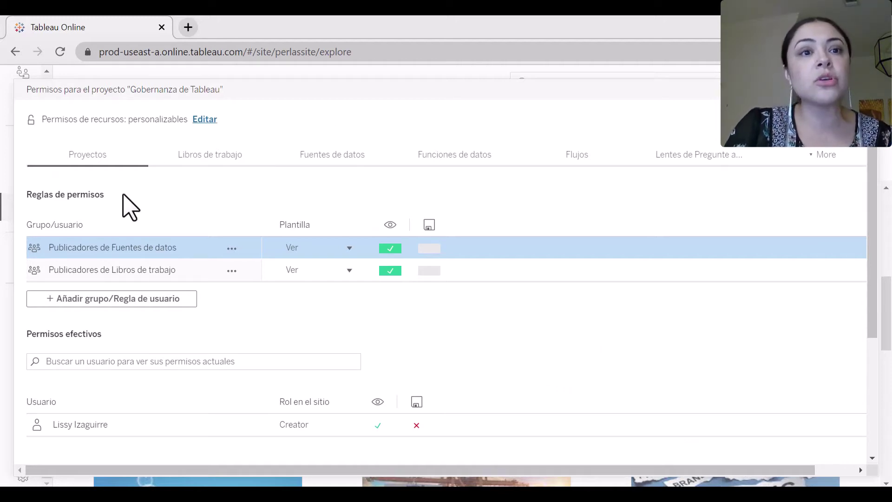
Examine the project's permission rules for projects, workbooks, data sources, data roles, flows and Ask Data lenses, plus the additional content types
scroll(651, 316, "down", 2)
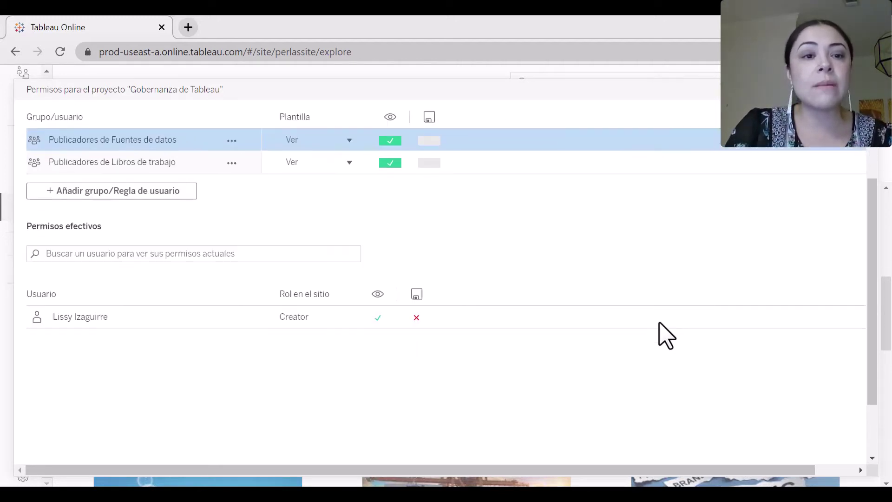
scroll(660, 334, "up", 2)
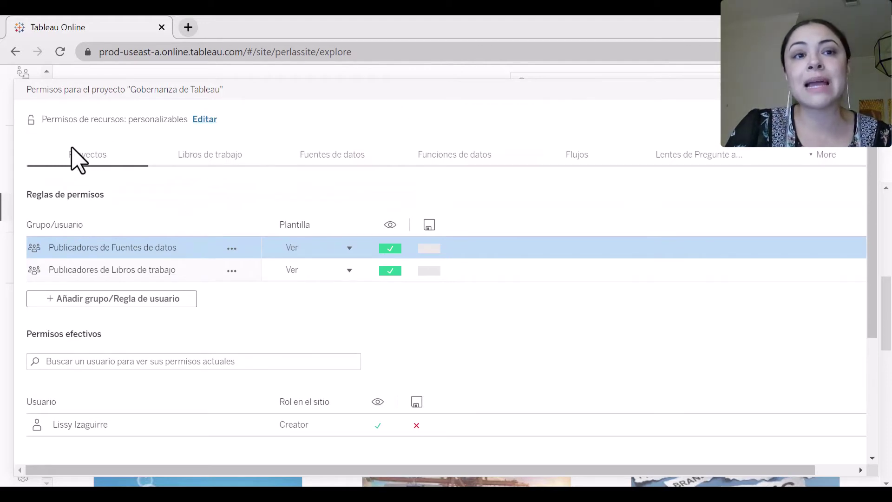
left_click(206, 160)
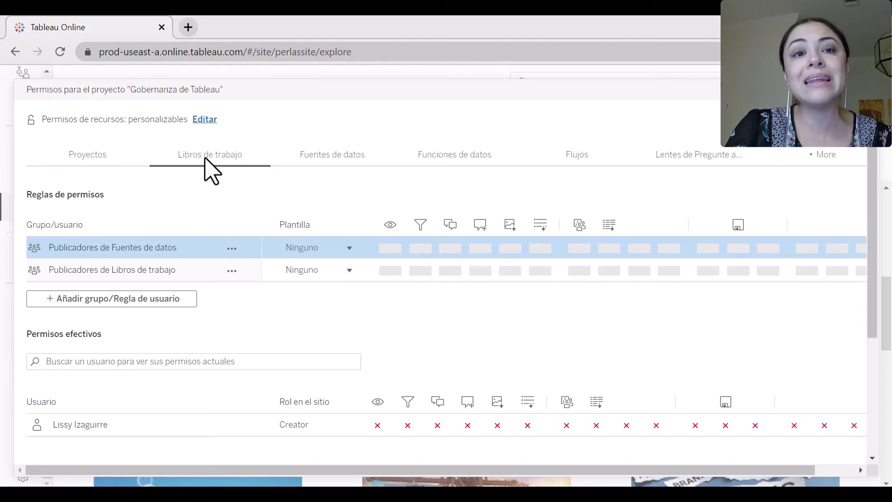
left_click(343, 164)
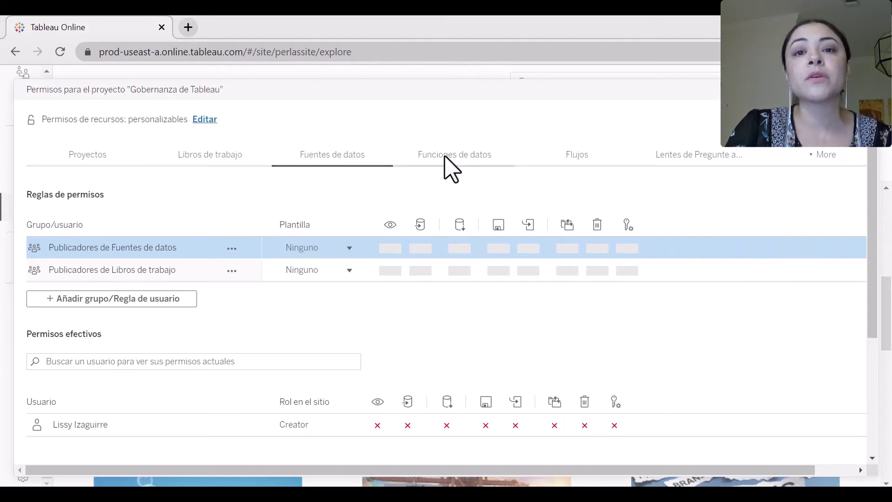
left_click(450, 169)
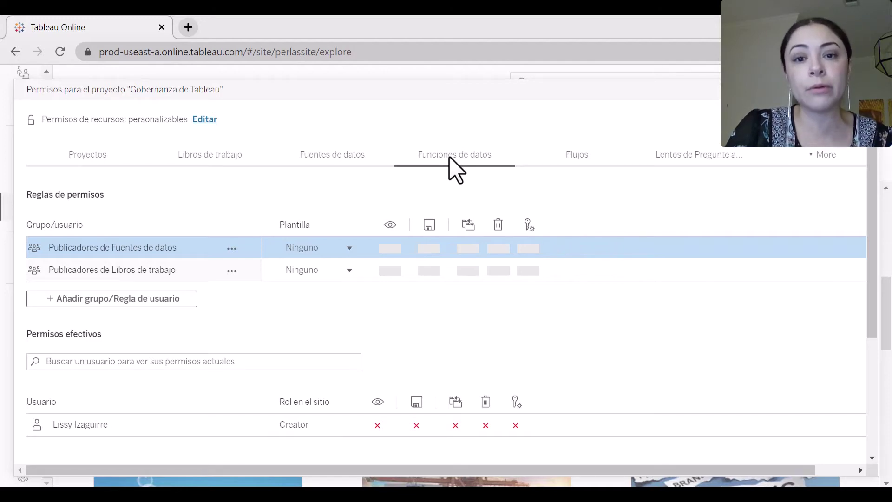
left_click_drag(408, 470, 521, 474)
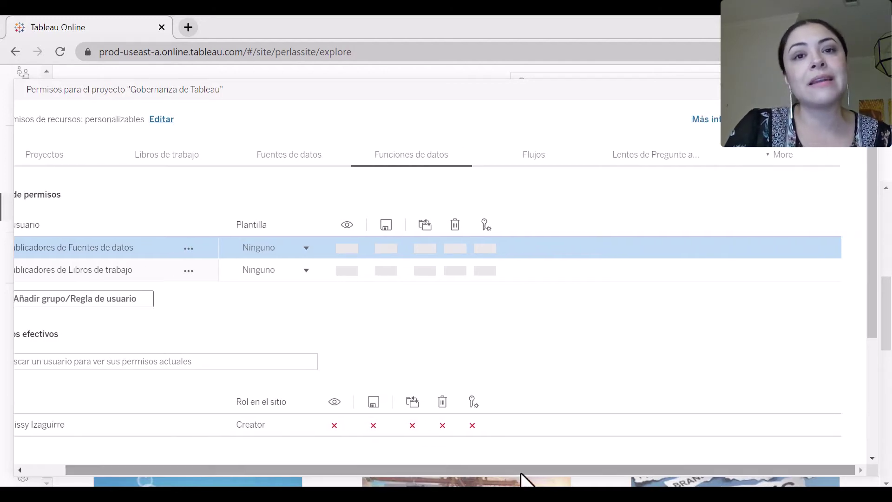
left_click(525, 158)
left_click(628, 160)
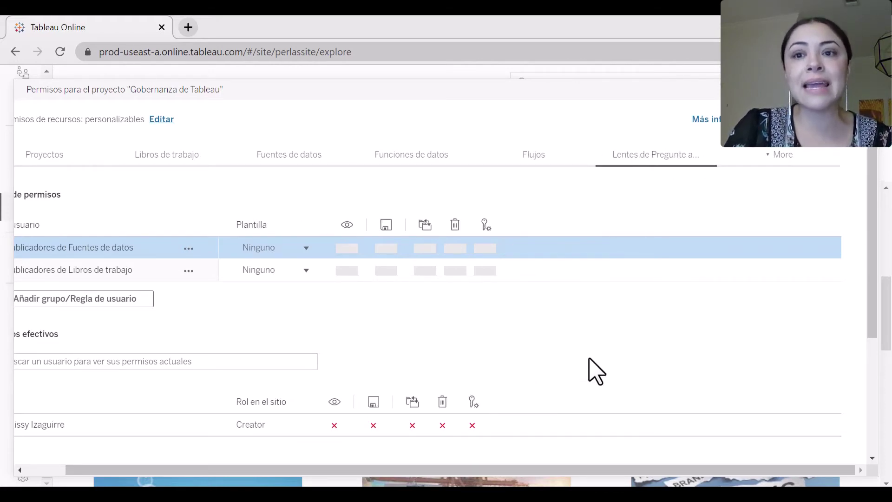
left_click(779, 160)
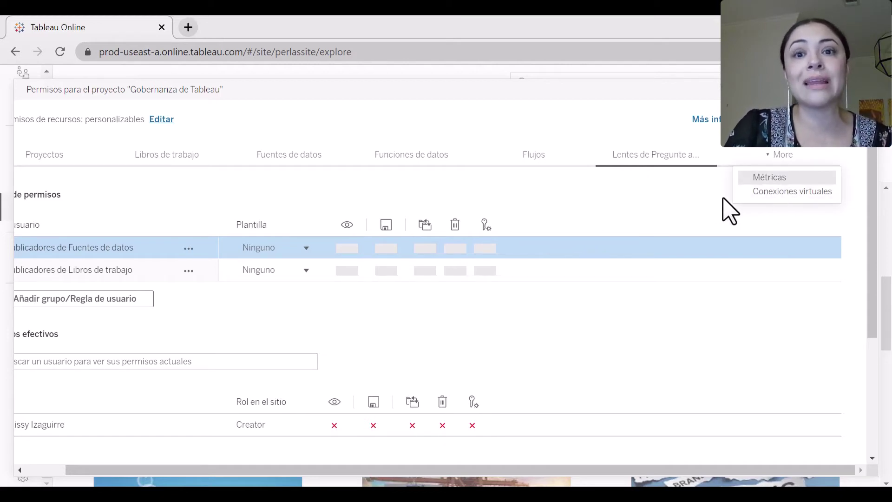
Draft a project-level permission rule for the Todos los usuarios group using the Ver template
left_click_drag(514, 470, 325, 465)
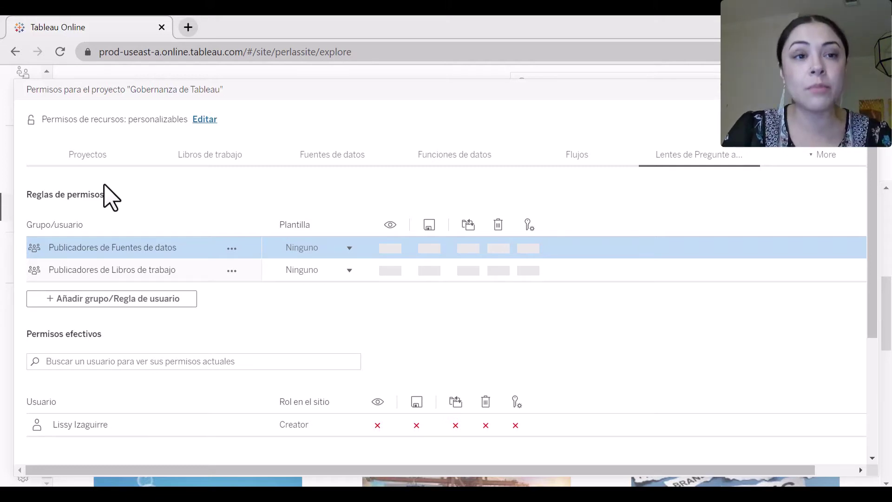
left_click(97, 157)
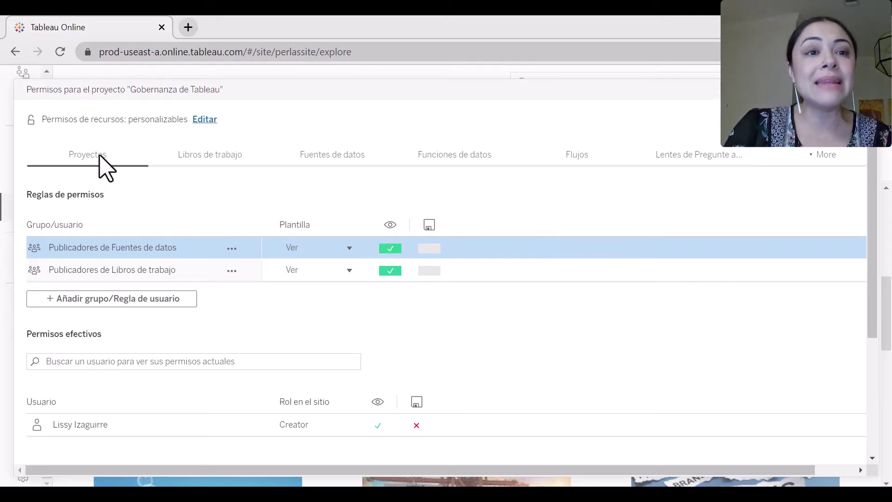
left_click(88, 302)
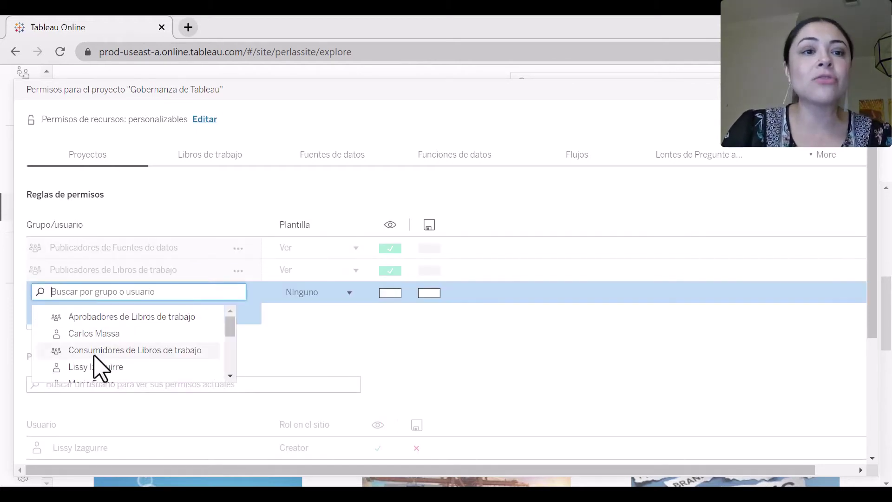
scroll(97, 367, "down", 5)
left_click(100, 301)
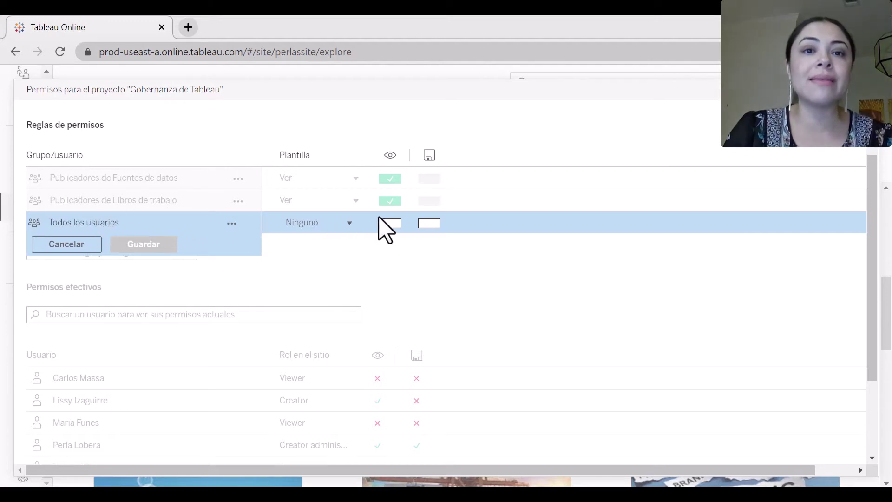
left_click(343, 226)
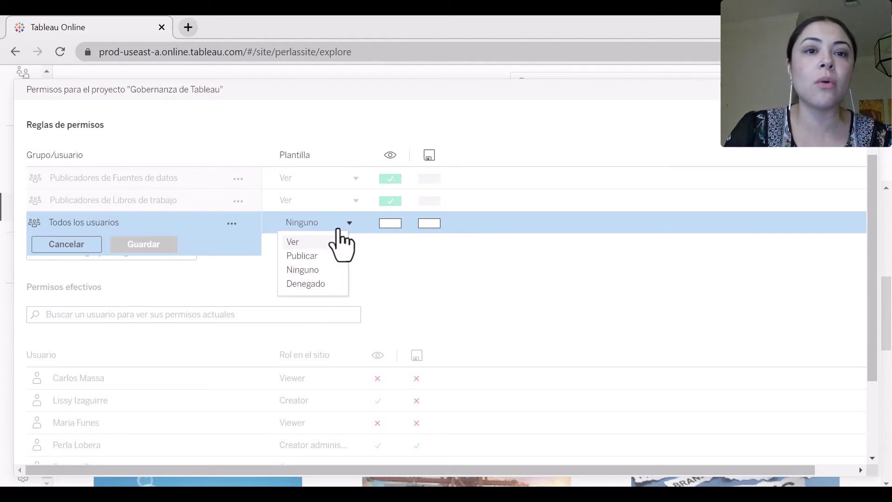
left_click(310, 242)
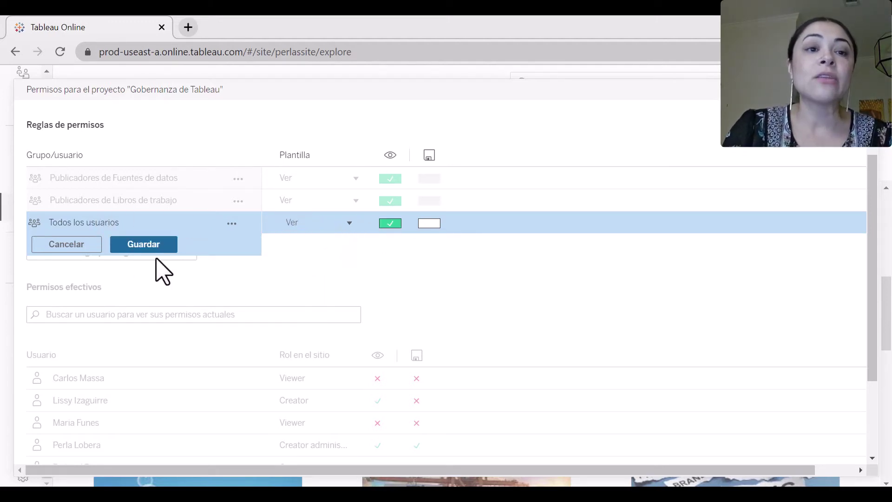
Switch the draft rule's template to Ninguno and discard the rule
left_click(350, 224)
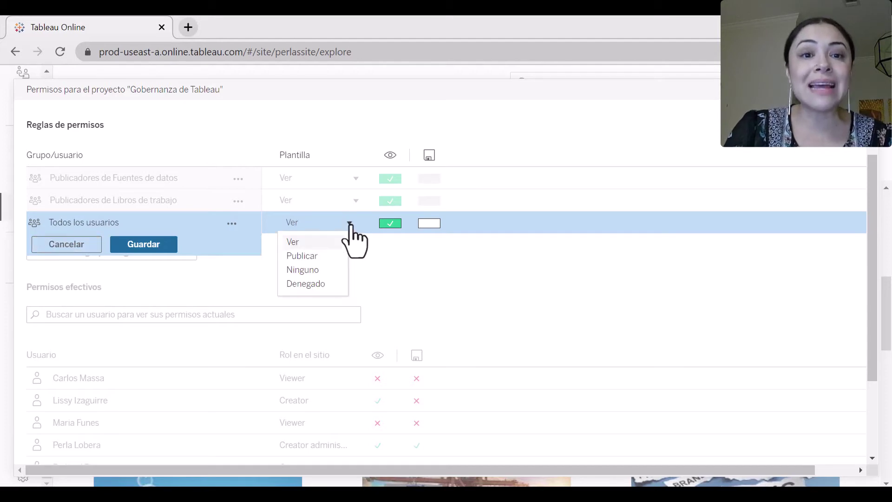
left_click(308, 269)
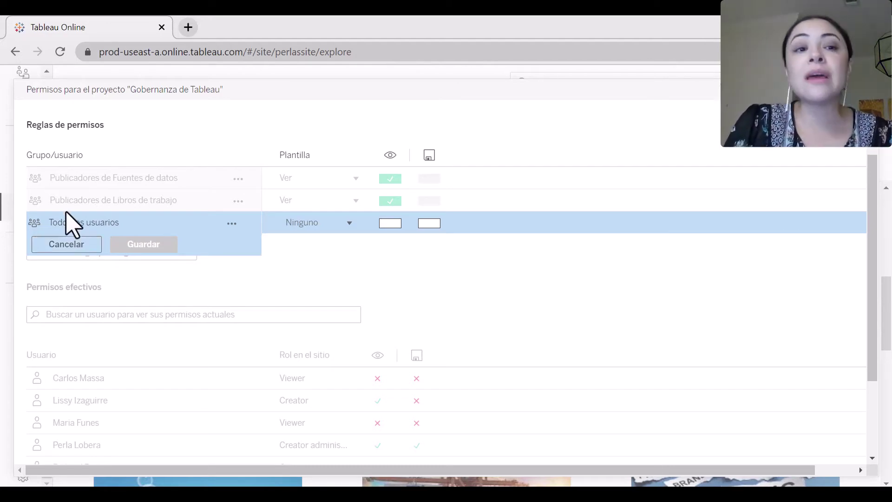
left_click(74, 246)
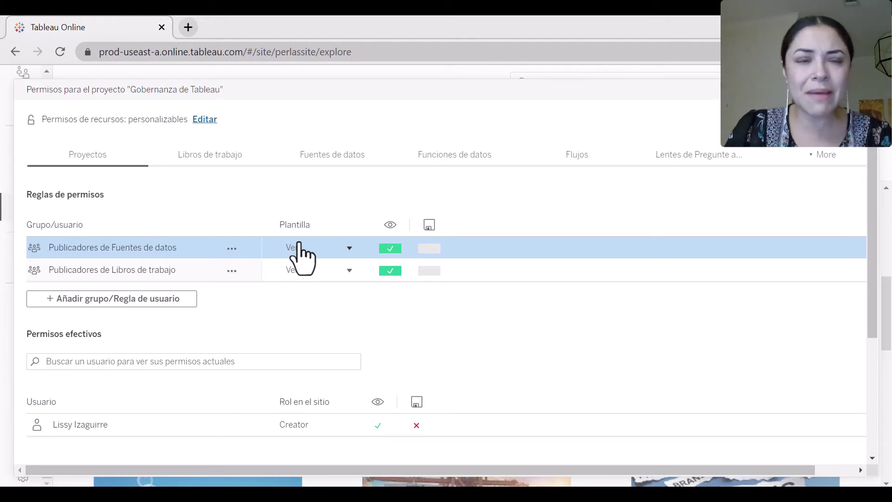
Examine the permission rules for workbooks, data sources, data roles, flows, Ask Data lenses, metrics and virtual connections, and close the project's permissions
left_click(200, 162)
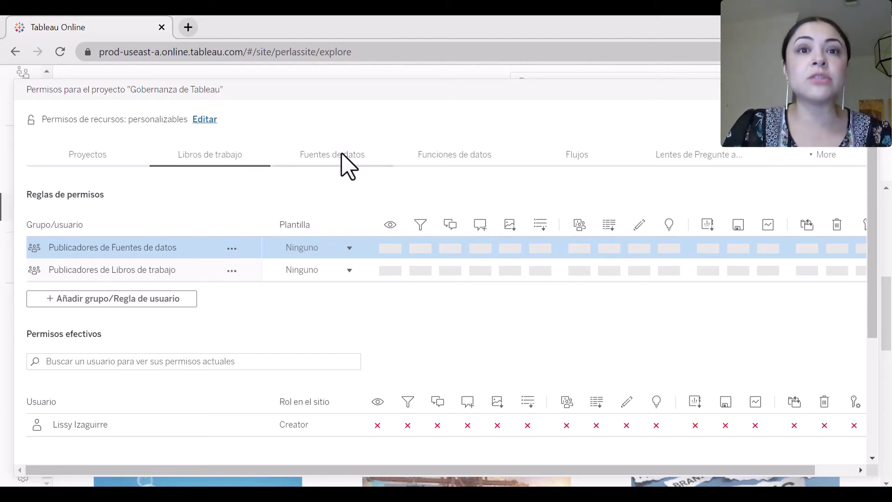
left_click(348, 166)
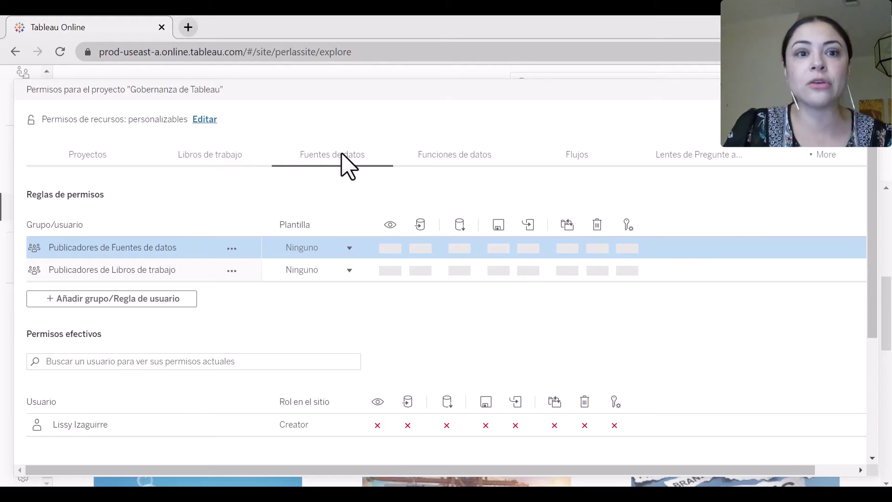
left_click(454, 158)
left_click(574, 162)
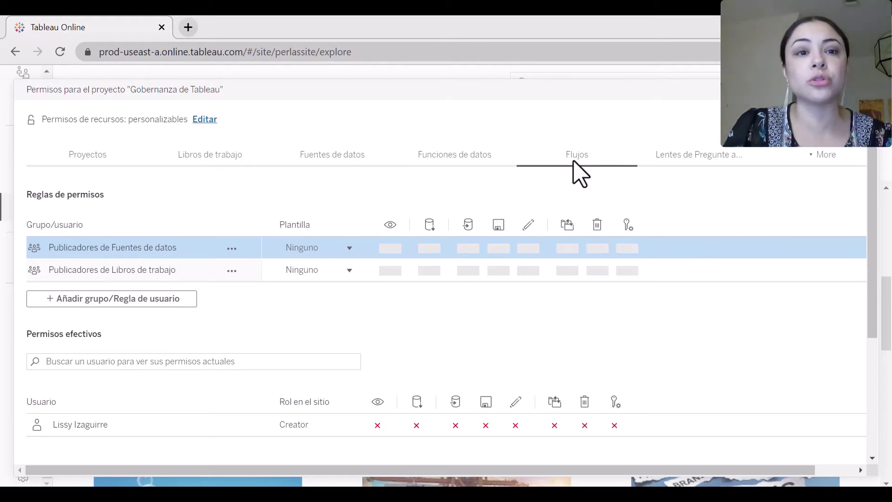
left_click(657, 164)
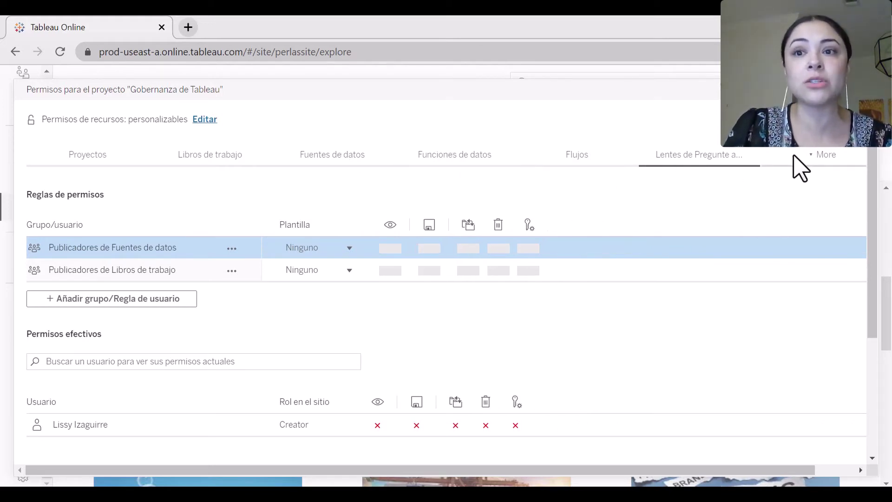
left_click(800, 167)
left_click(814, 183)
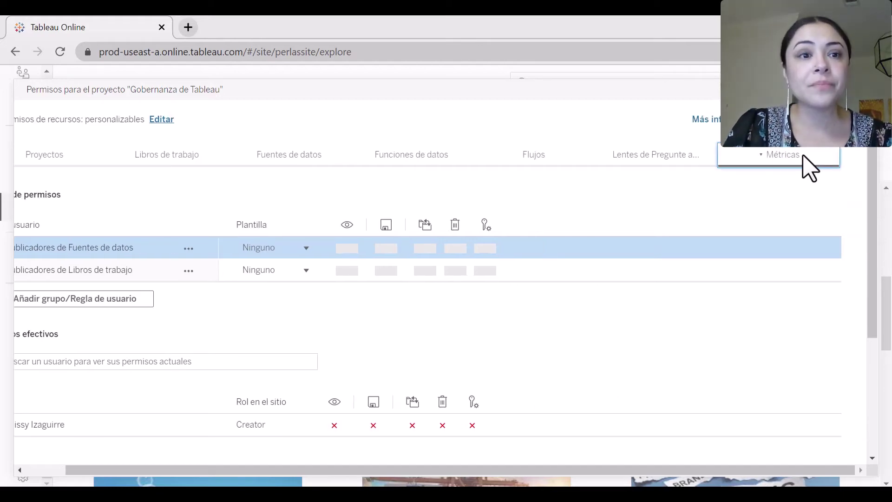
left_click(804, 158)
left_click(777, 191)
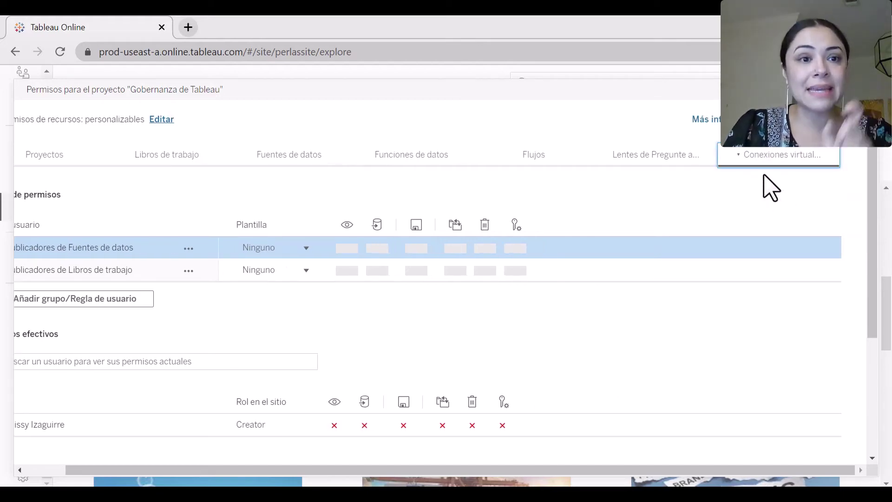
key("Escape")
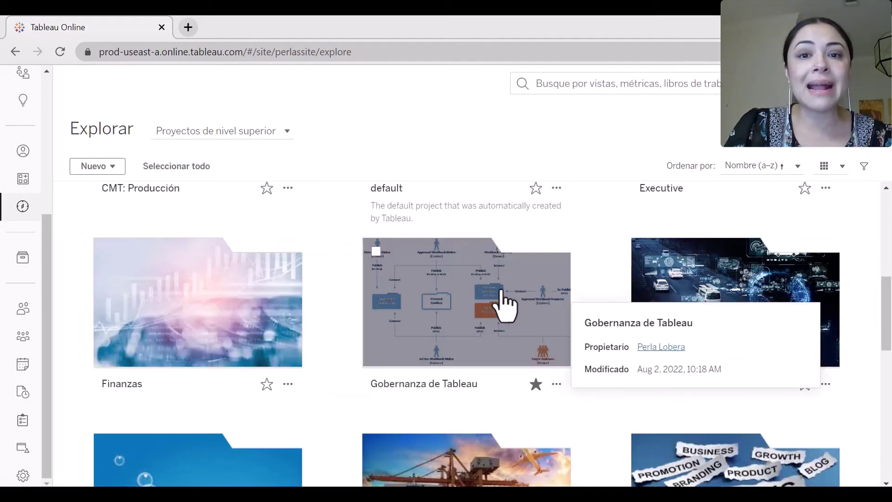
Find the default project among the top-level projects and open its permissions
scroll(504, 305, "up", 7)
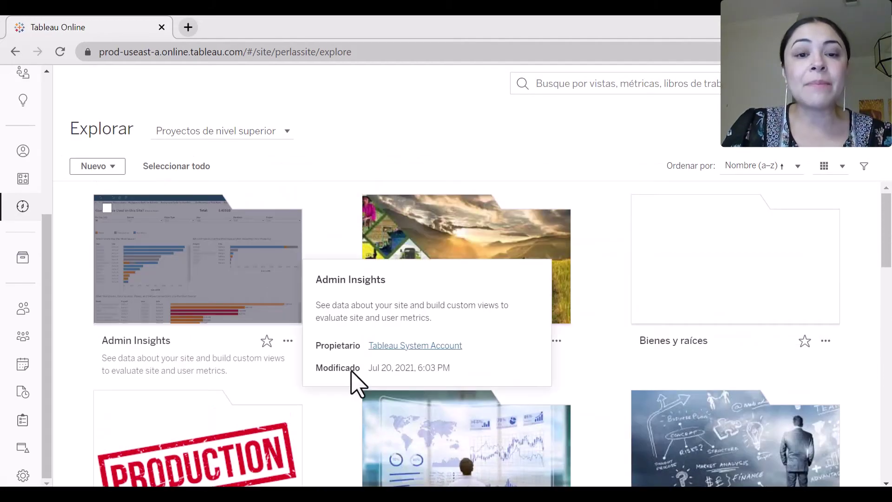
scroll(431, 442, "down", 3)
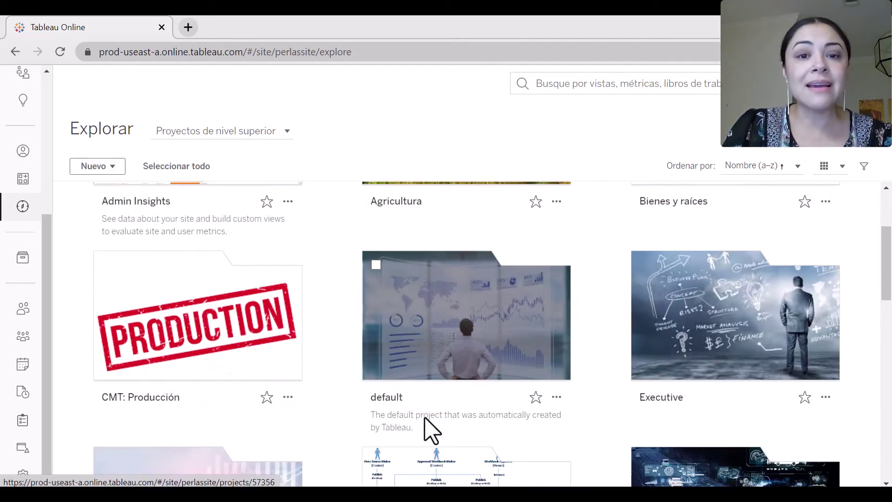
left_click_drag(431, 415, 538, 440)
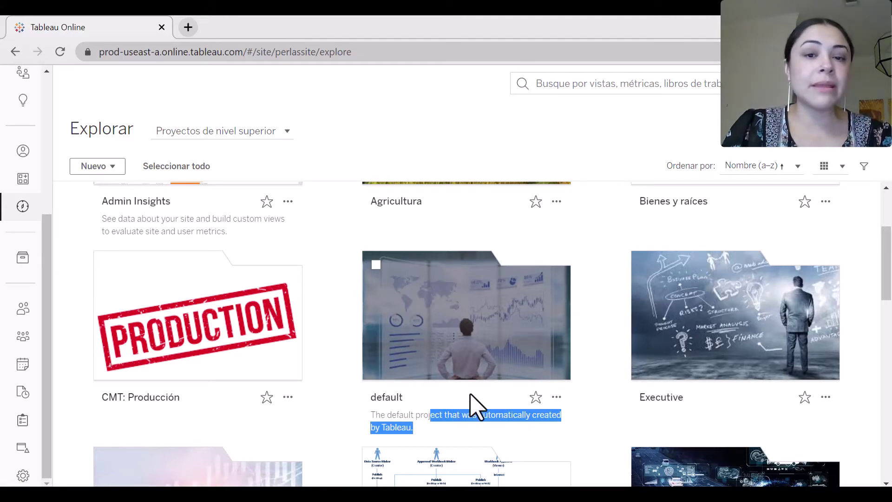
left_click(513, 404)
left_click(556, 397)
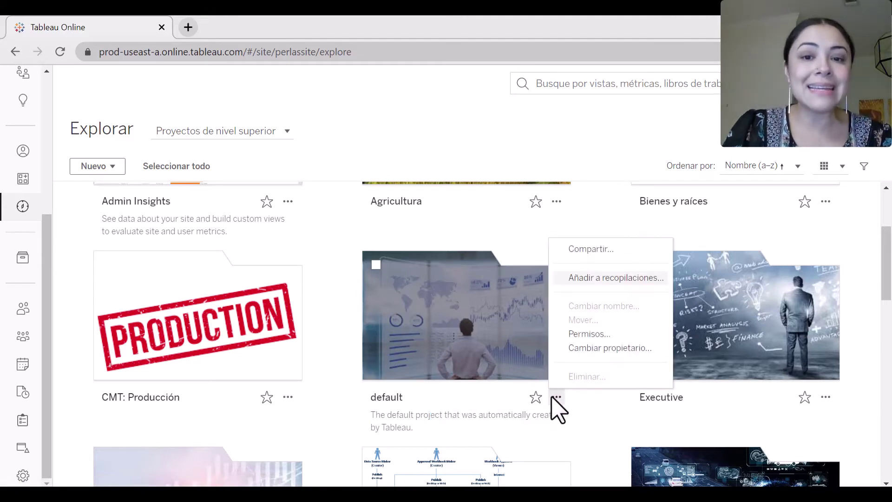
left_click(586, 335)
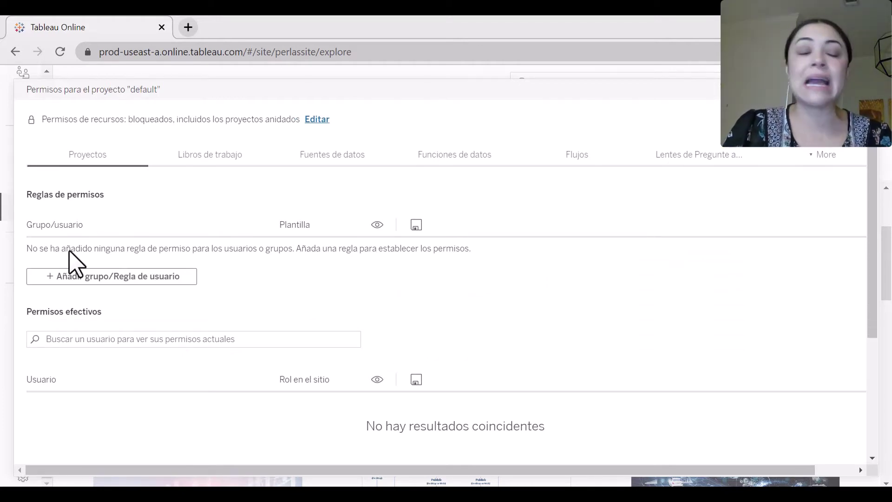
Review the default project's permission rules for workbooks, data sources, data roles and flows, and close them
left_click(188, 160)
left_click(362, 154)
left_click(449, 158)
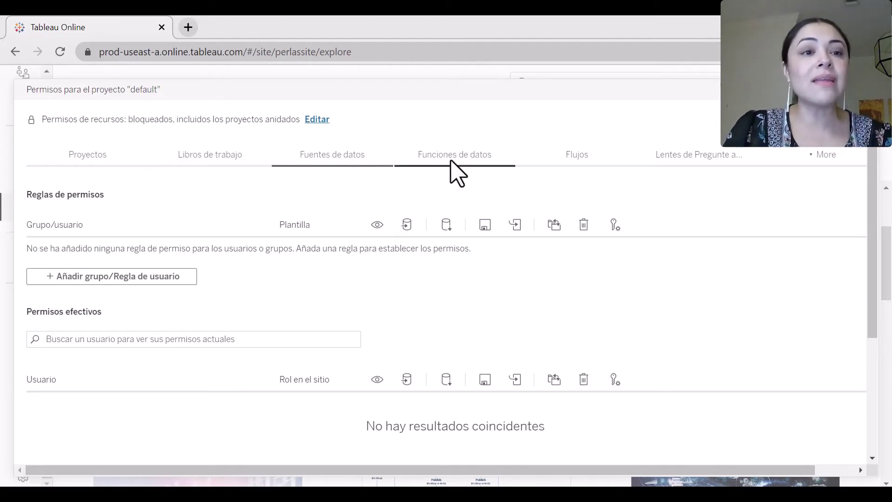
left_click(557, 157)
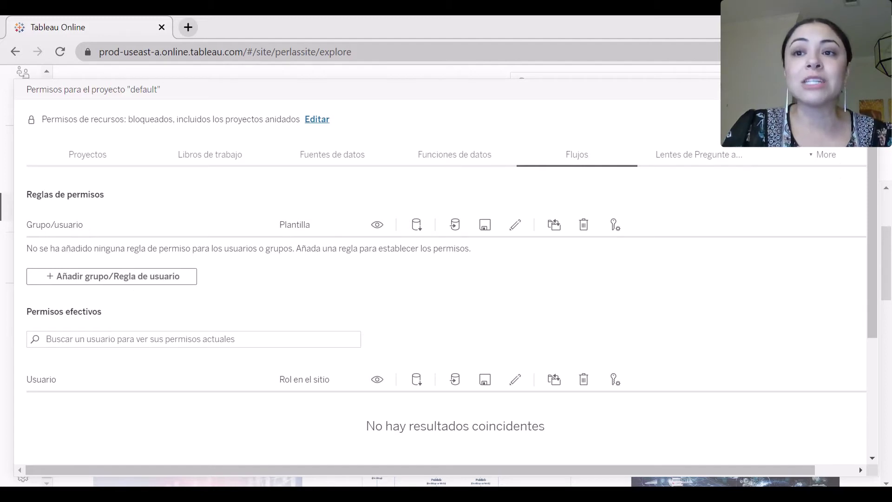
key("Escape")
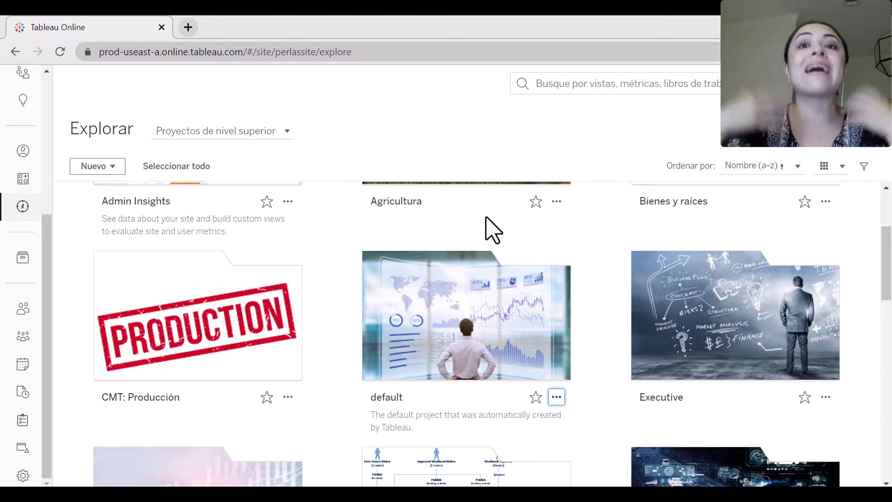
Reopen the permissions of the Gobernanza de Tableau project
scroll(474, 302, "up", 3)
scroll(469, 353, "down", 7)
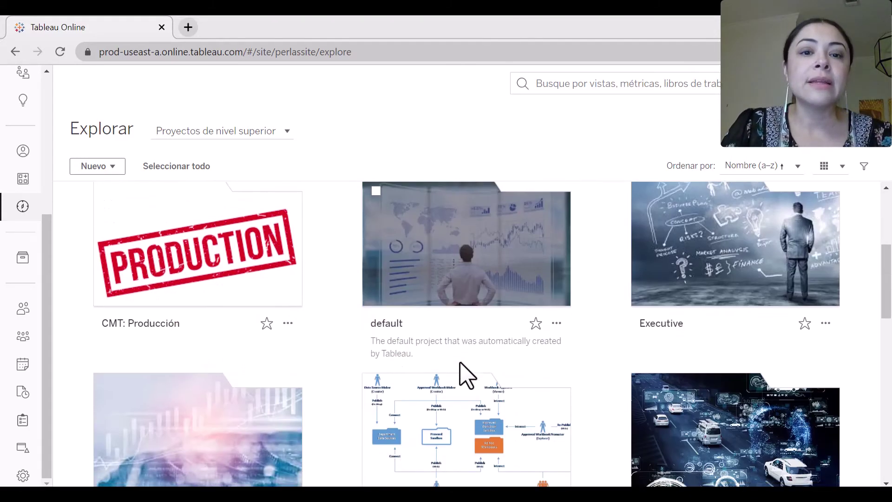
left_click(557, 384)
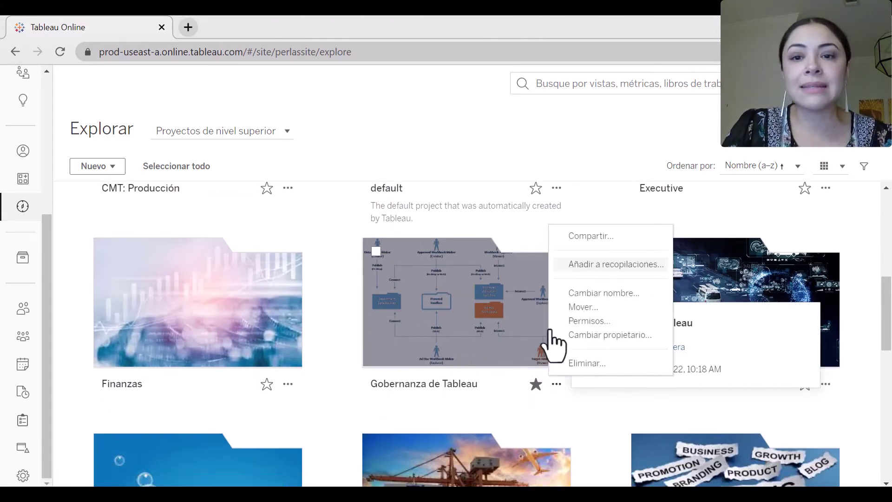
left_click(587, 323)
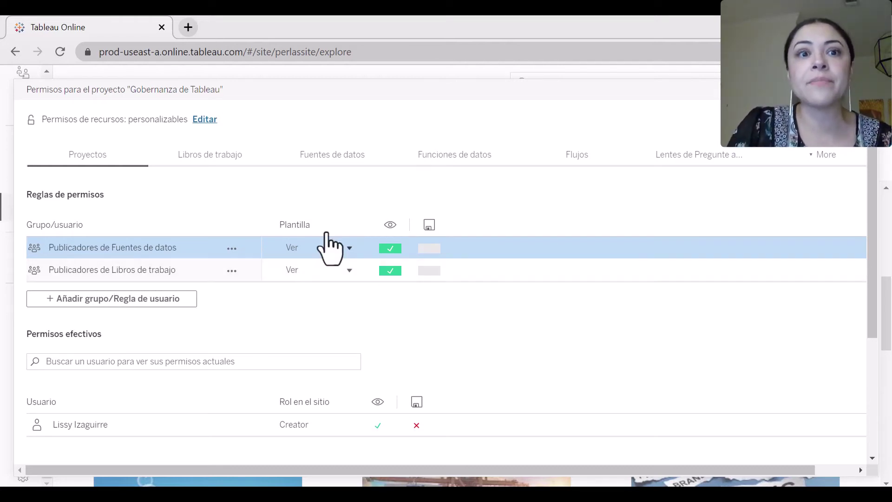
Compare the two publisher groups' rules across workbooks, data sources, data roles and flows, ending on the project-level rules
left_click(211, 156)
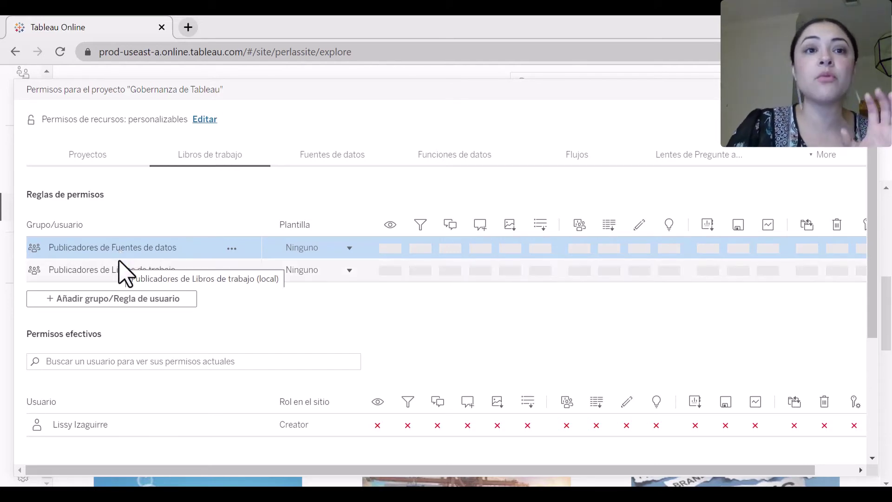
left_click(335, 159)
left_click(469, 165)
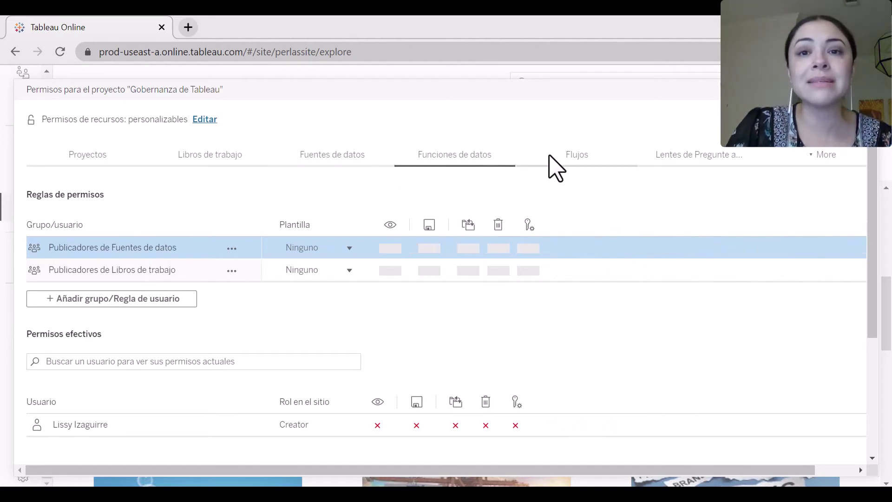
left_click(572, 165)
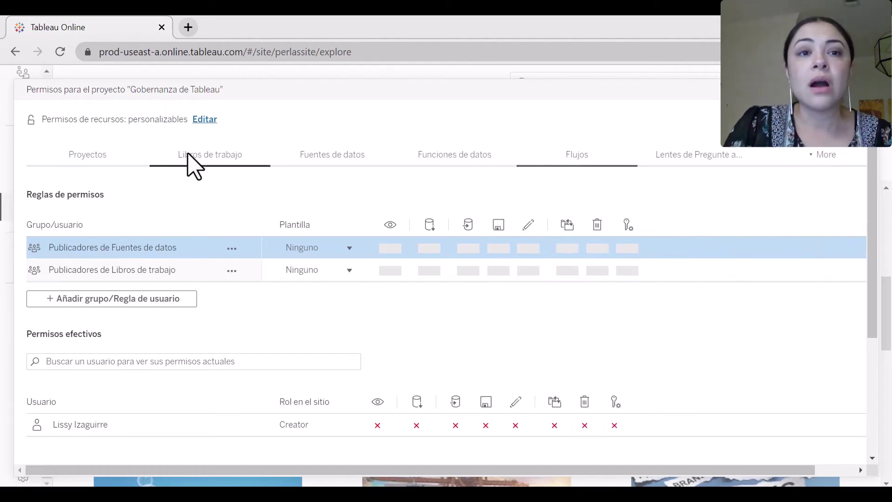
left_click(195, 164)
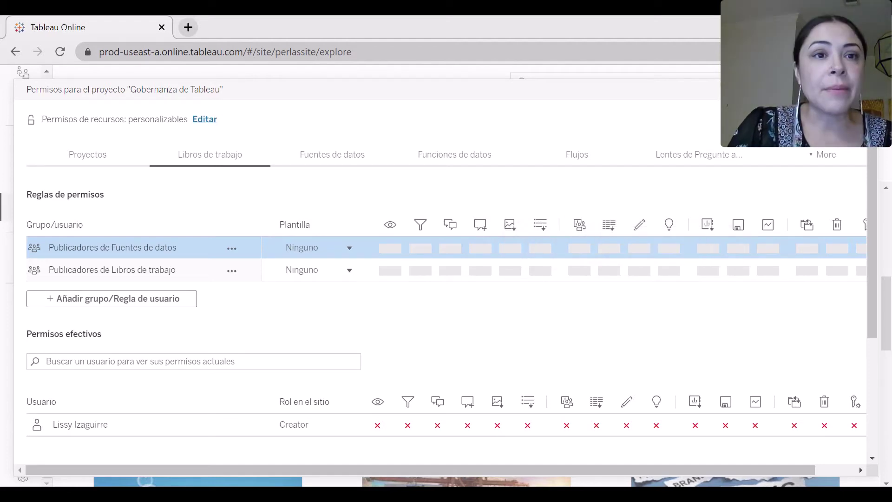
left_click(74, 156)
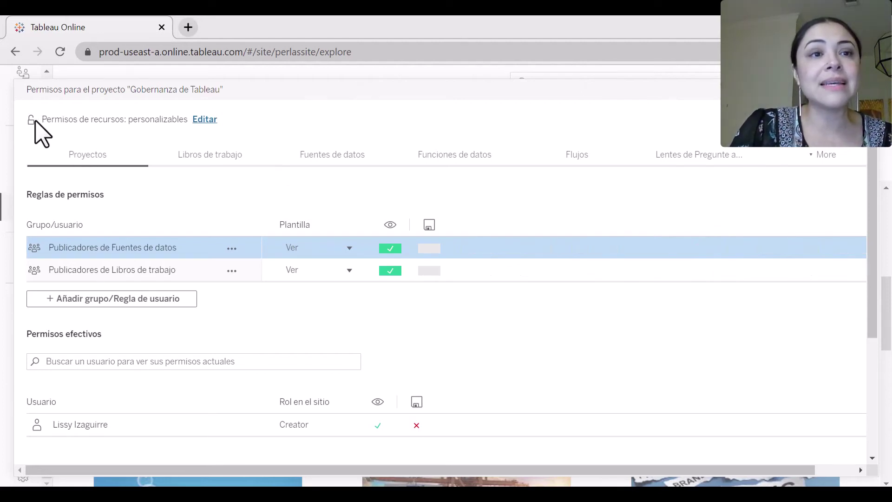
Review the Bloqueado and Personalizable asset permission options, cancel without changes, and switch to the slide on how Tableau evaluates permissions
left_click(204, 121)
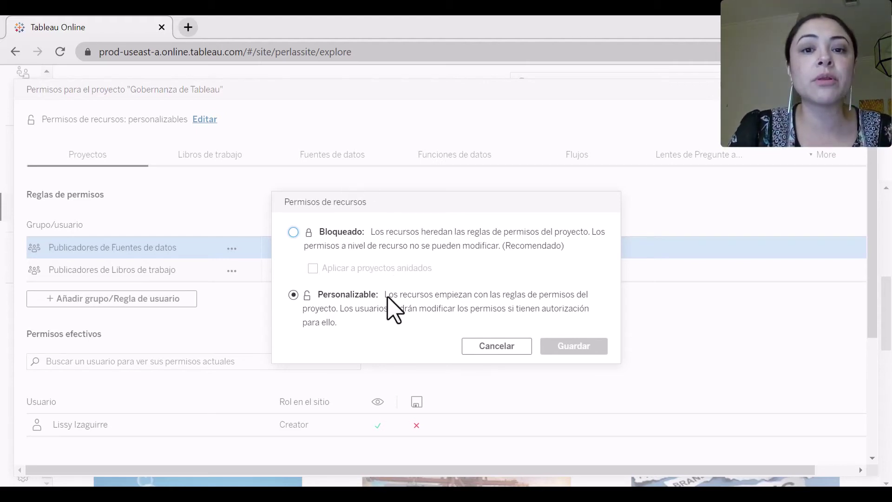
left_click(505, 347)
key("alt+Tab")
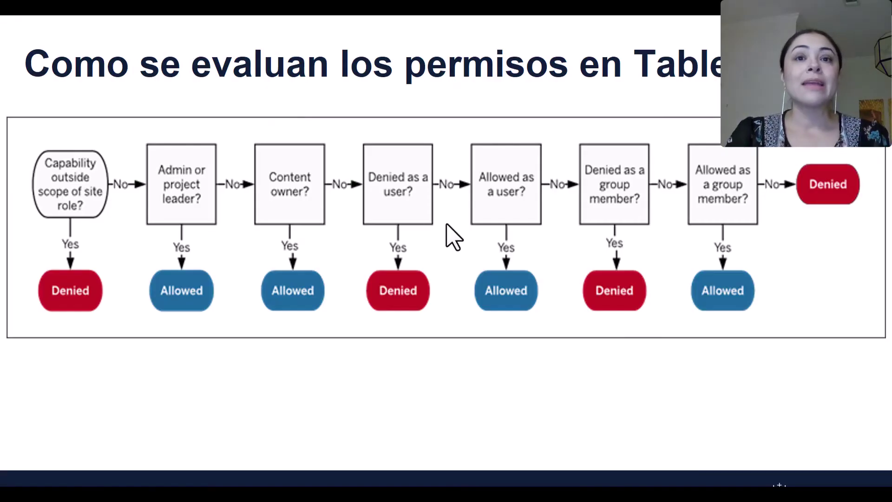